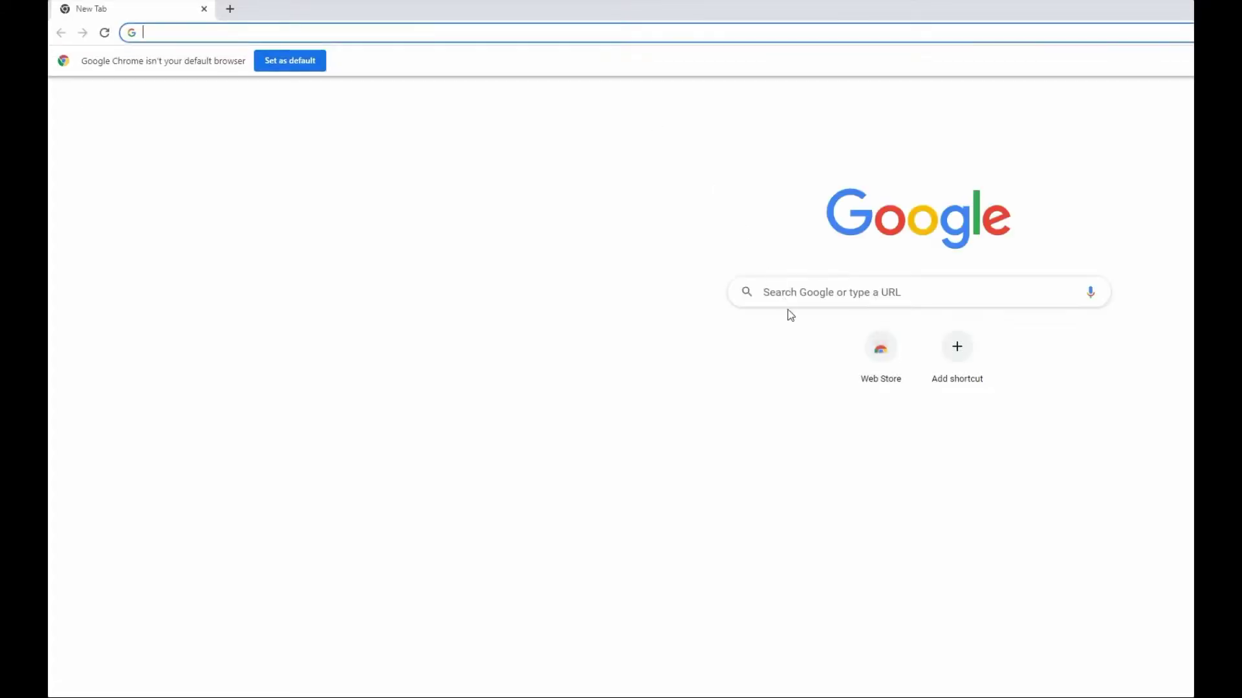
# Search Google for "betaflight configurator" and open the betaflight/betaflight-configurator releases page on GitHub.
pyautogui.click(794, 294)
pyautogui.write('beta')
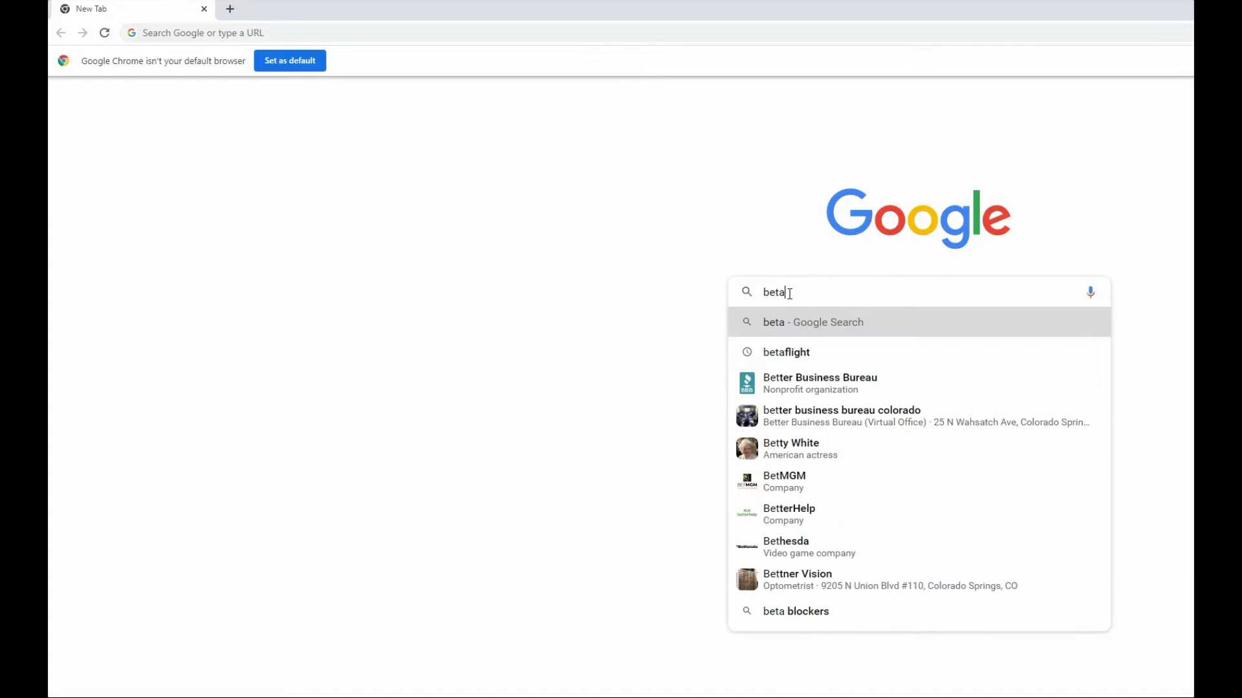
pyautogui.write('flight')
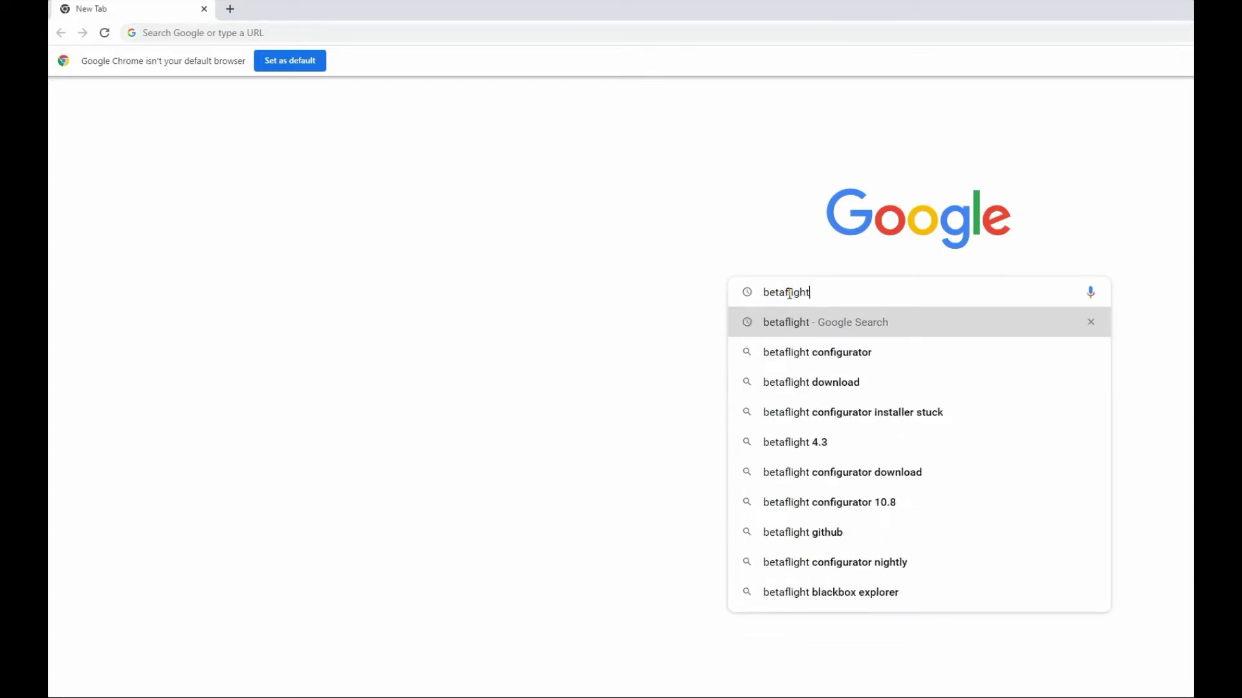
pyautogui.click(849, 353)
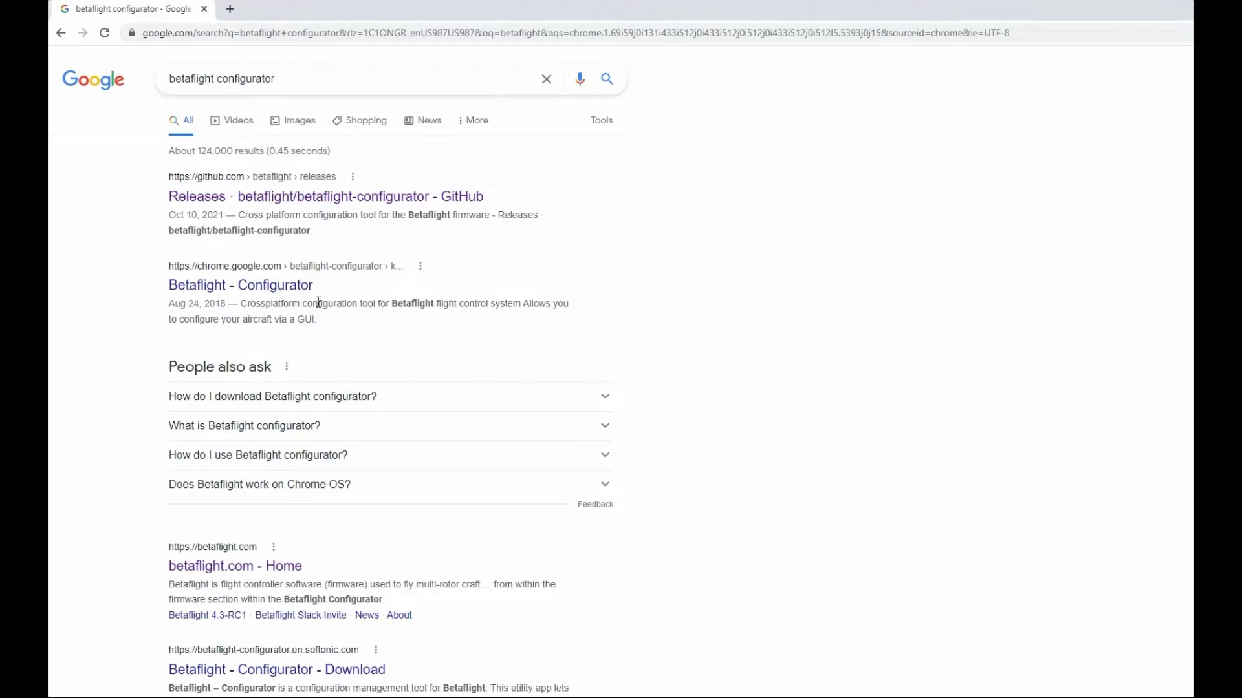
pyautogui.click(291, 195)
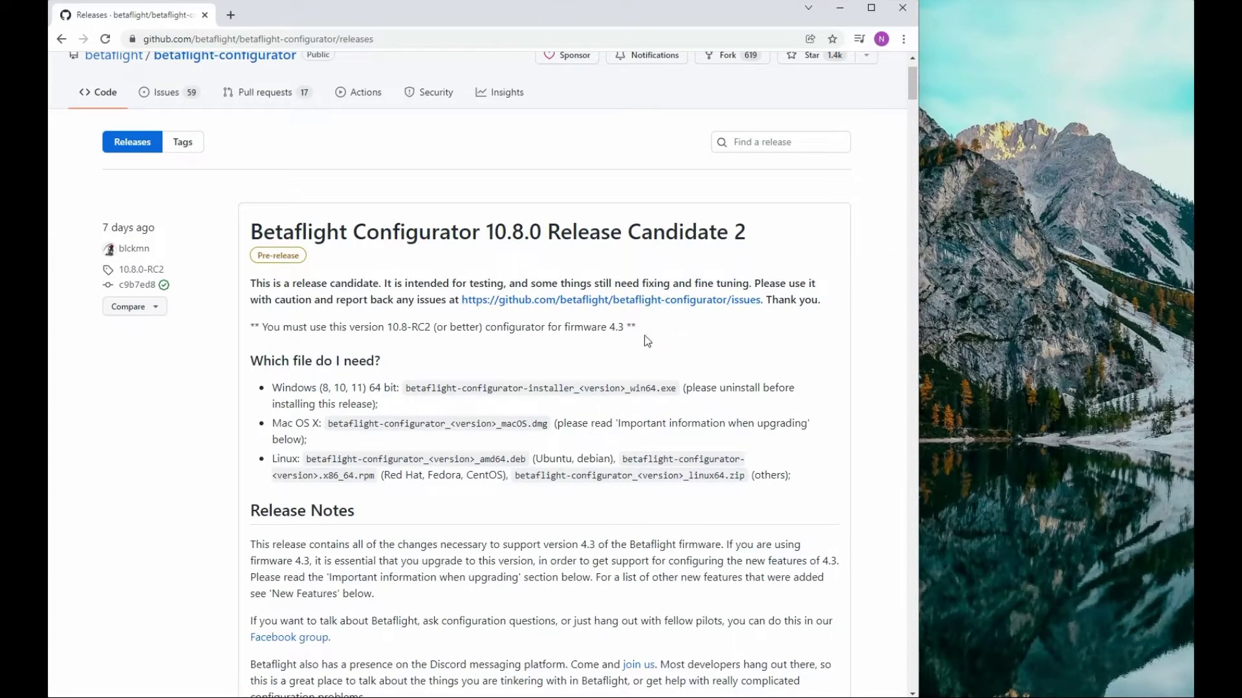
# Review the Betaflight Configurator 10.8.0 Release Candidate 2 notes, including which file Windows needs, the upgrade information and the fixes.
pyautogui.scroll(-7, 626, 328)
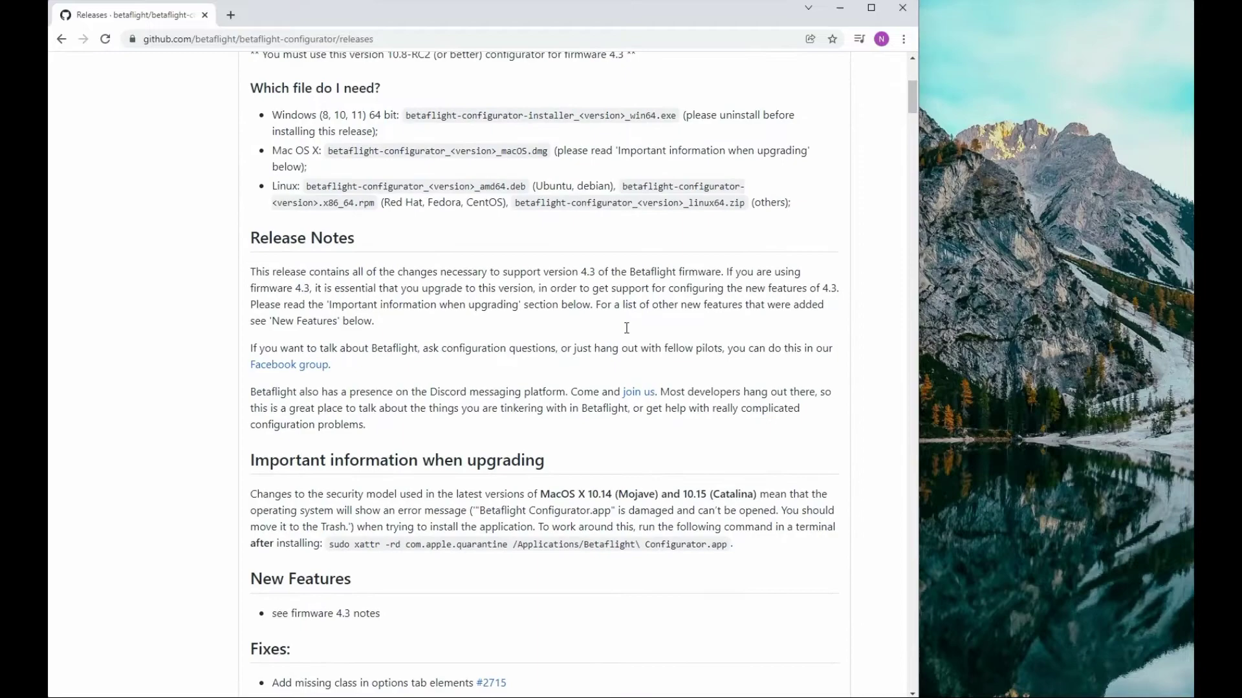
pyautogui.scroll(-7, 626, 328)
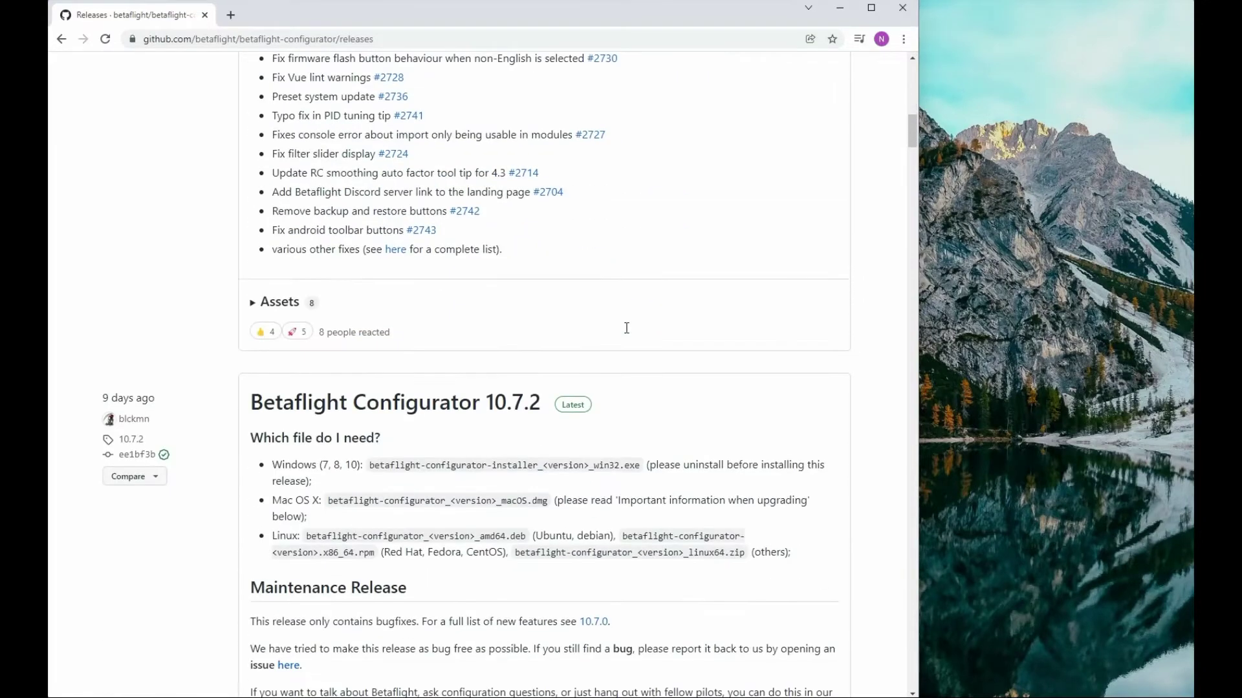
pyautogui.scroll(-5, 626, 333)
pyautogui.scroll(10, 626, 332)
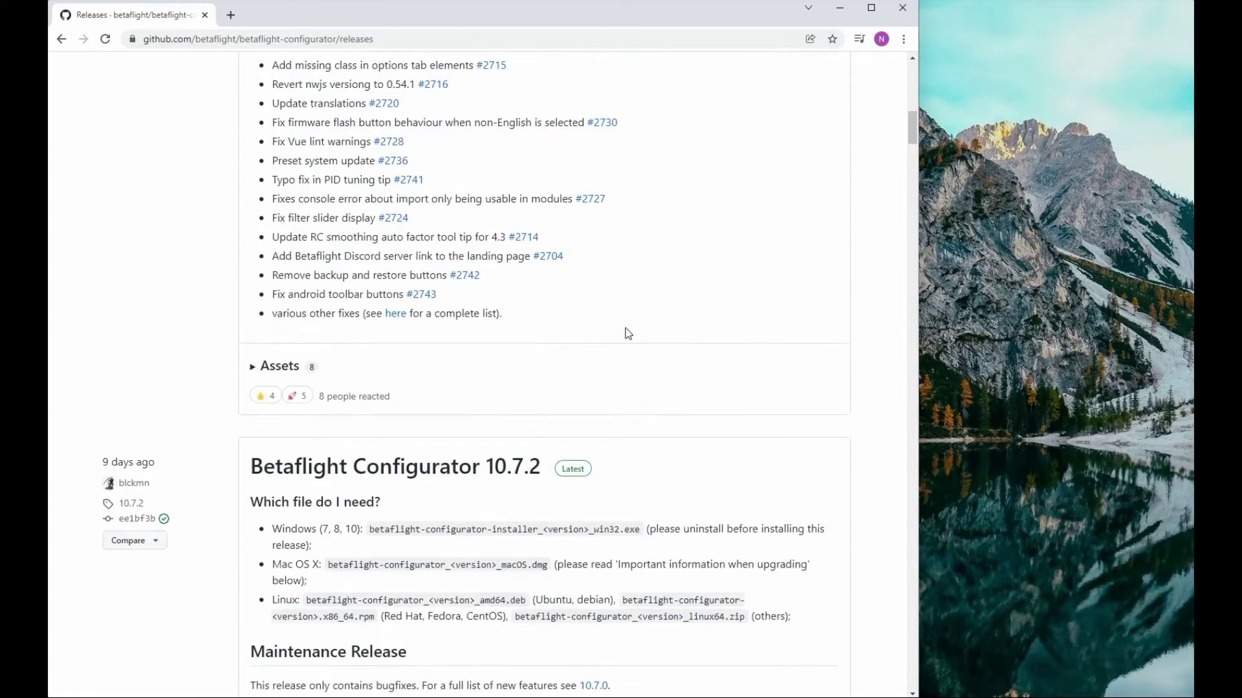
pyautogui.scroll(8, 628, 333)
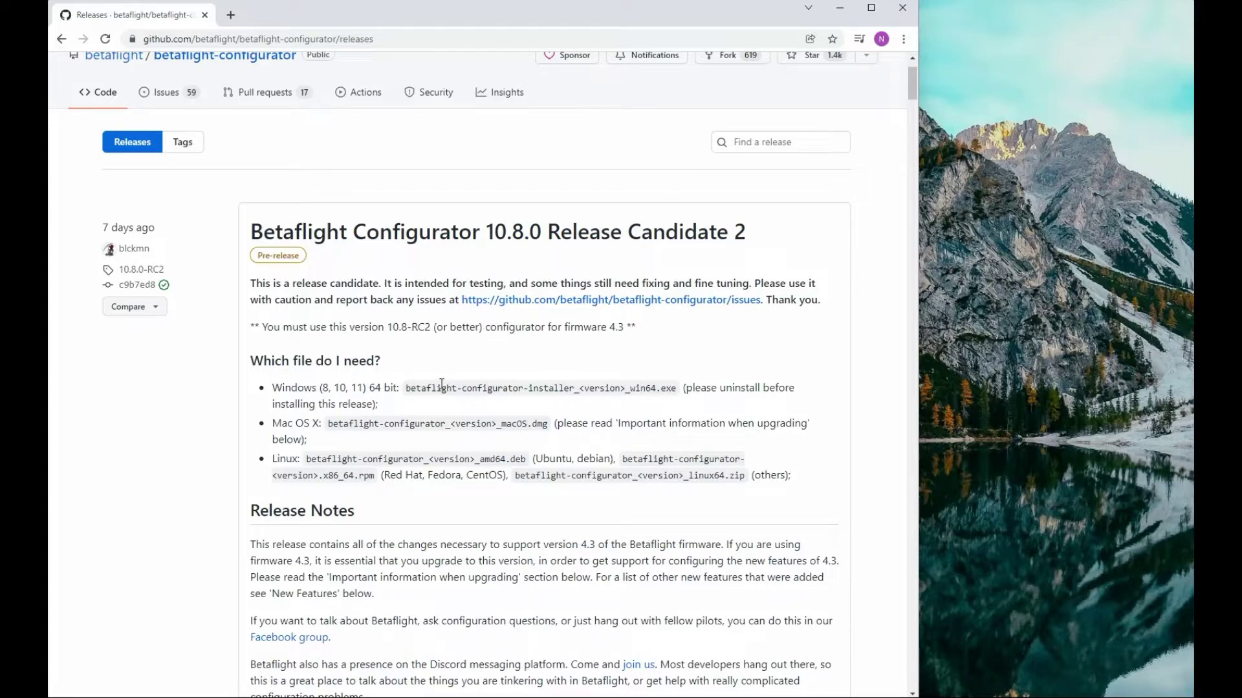
pyautogui.tripleClick(474, 392)
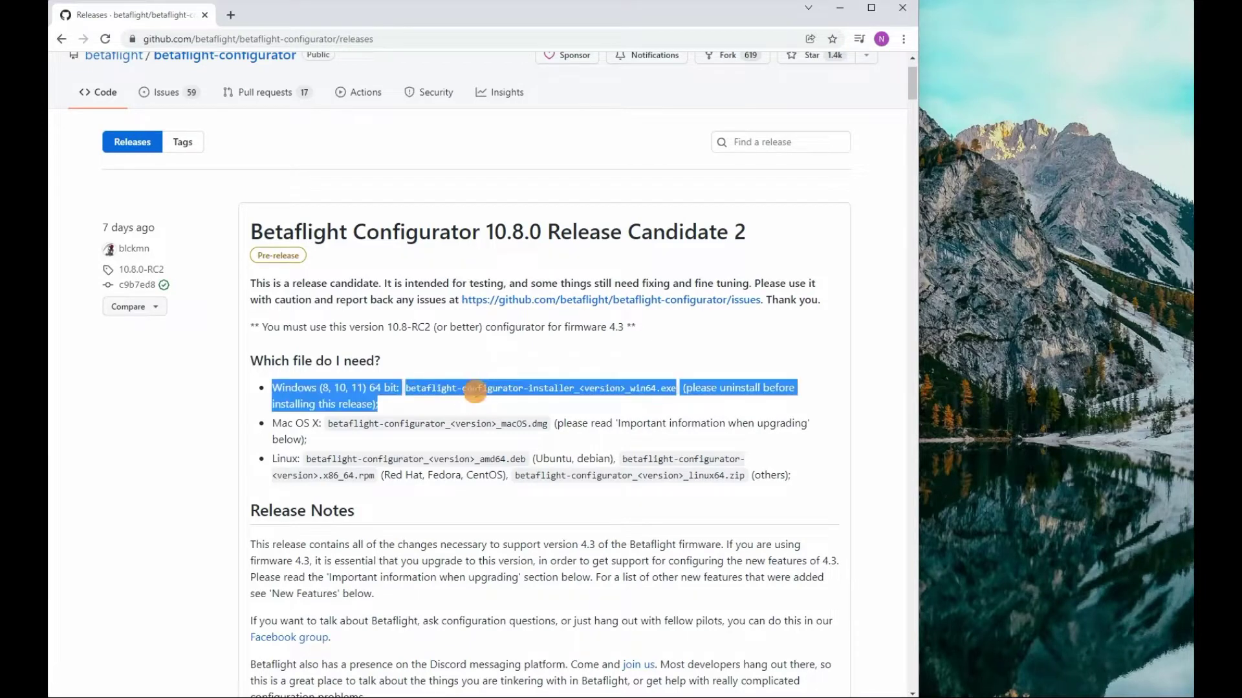
pyautogui.click(457, 410)
pyautogui.scroll(-1, 458, 412)
pyautogui.scroll(-3, 459, 417)
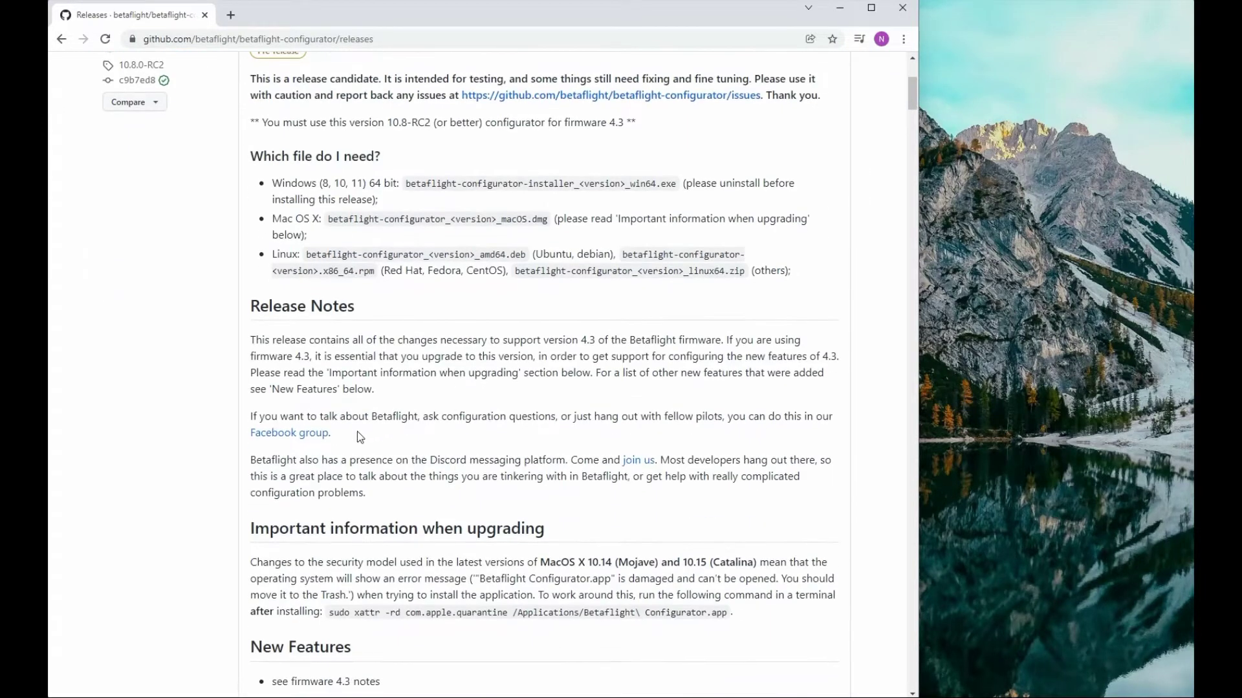
pyautogui.scroll(-3, 357, 432)
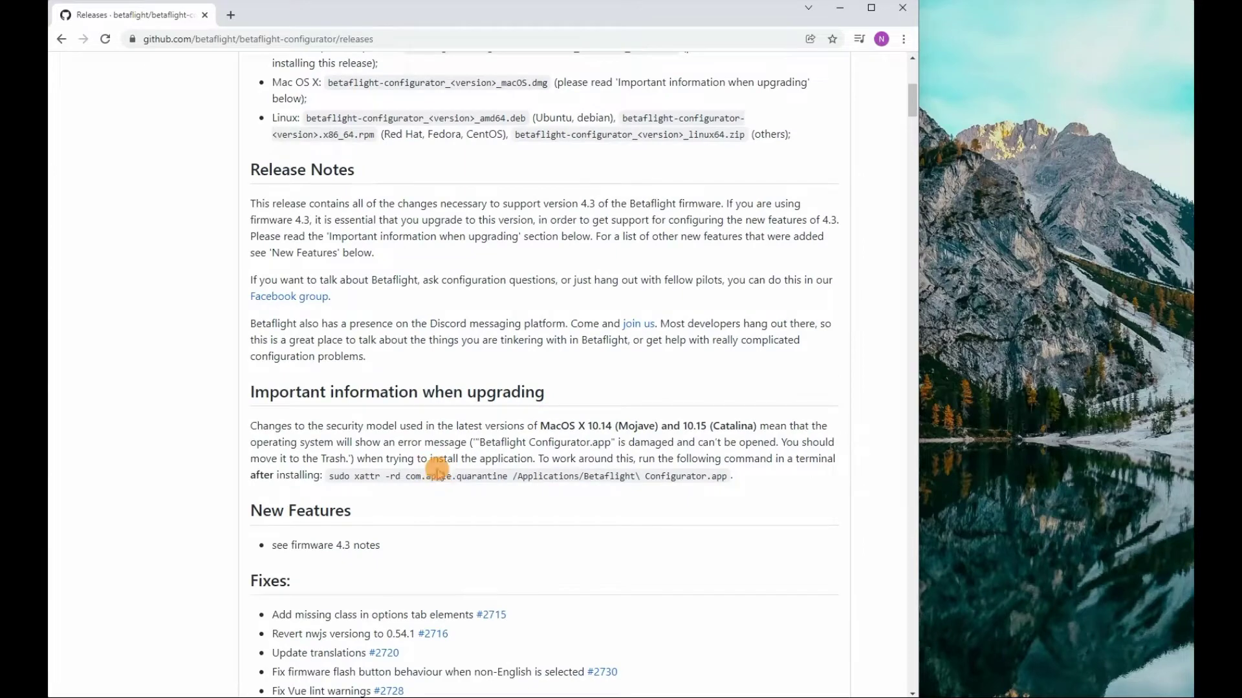
pyautogui.scroll(-4, 417, 487)
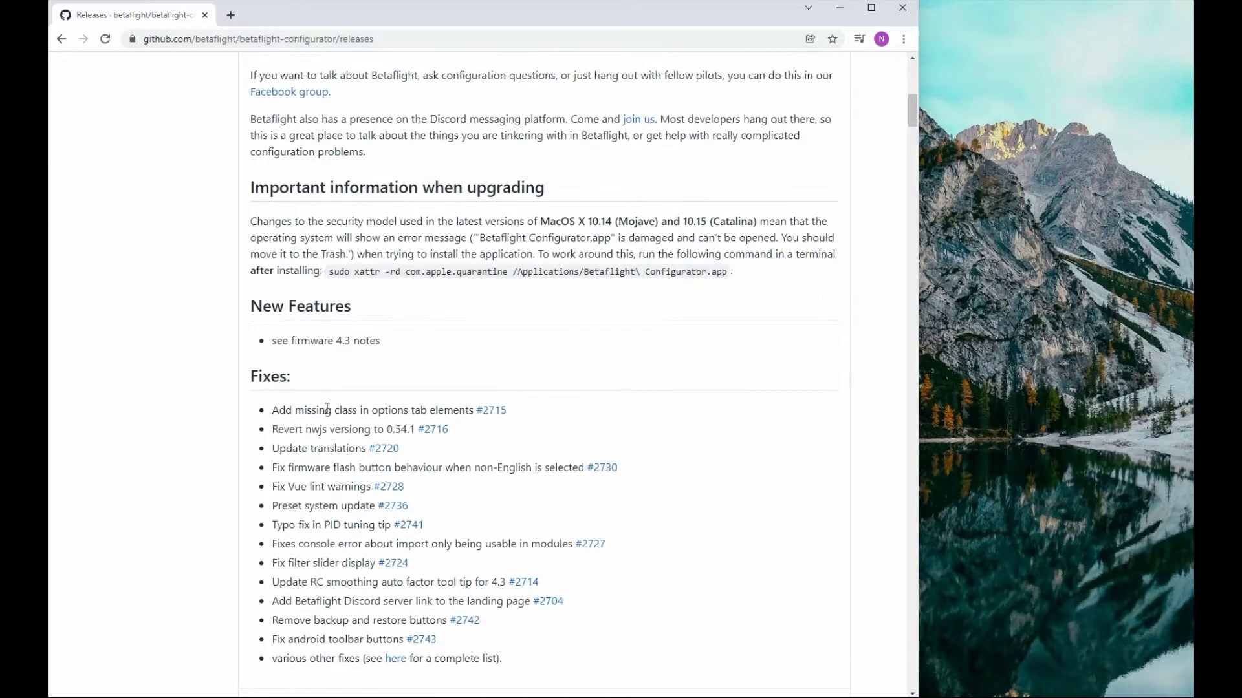
pyautogui.scroll(10, 440, 272)
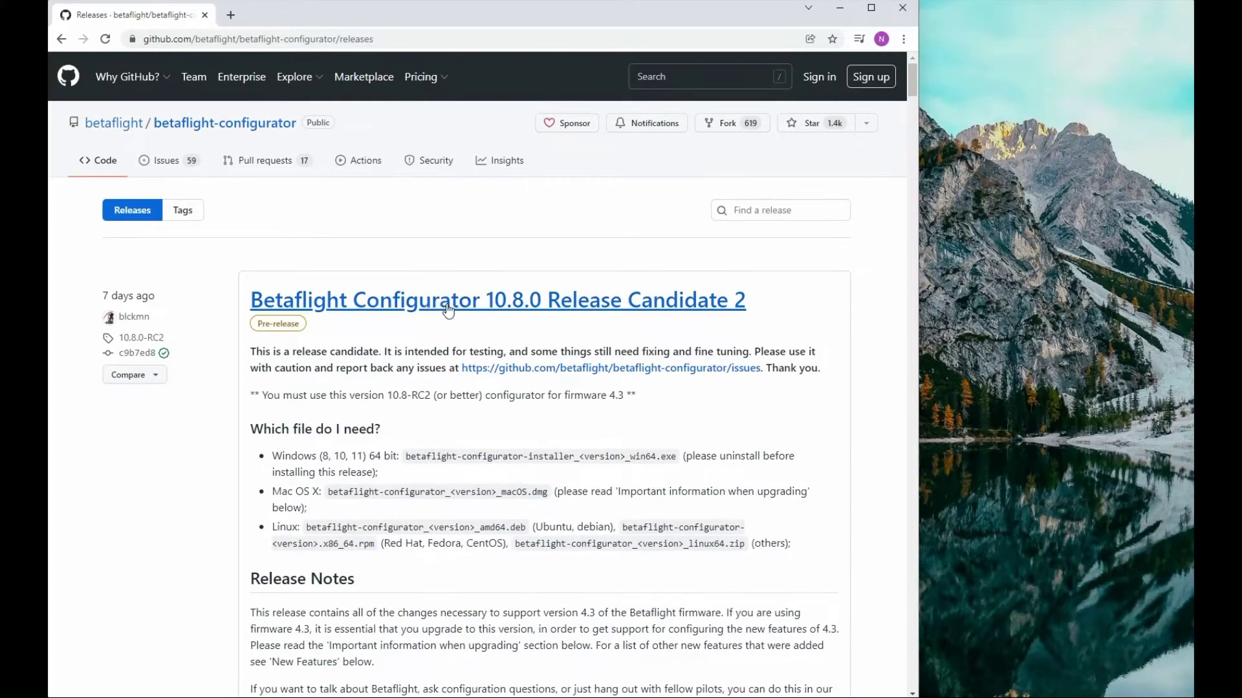
# Open the Betaflight Configurator 10.8.0 Release Candidate 2 release page and go to its Assets list.
pyautogui.click(448, 310)
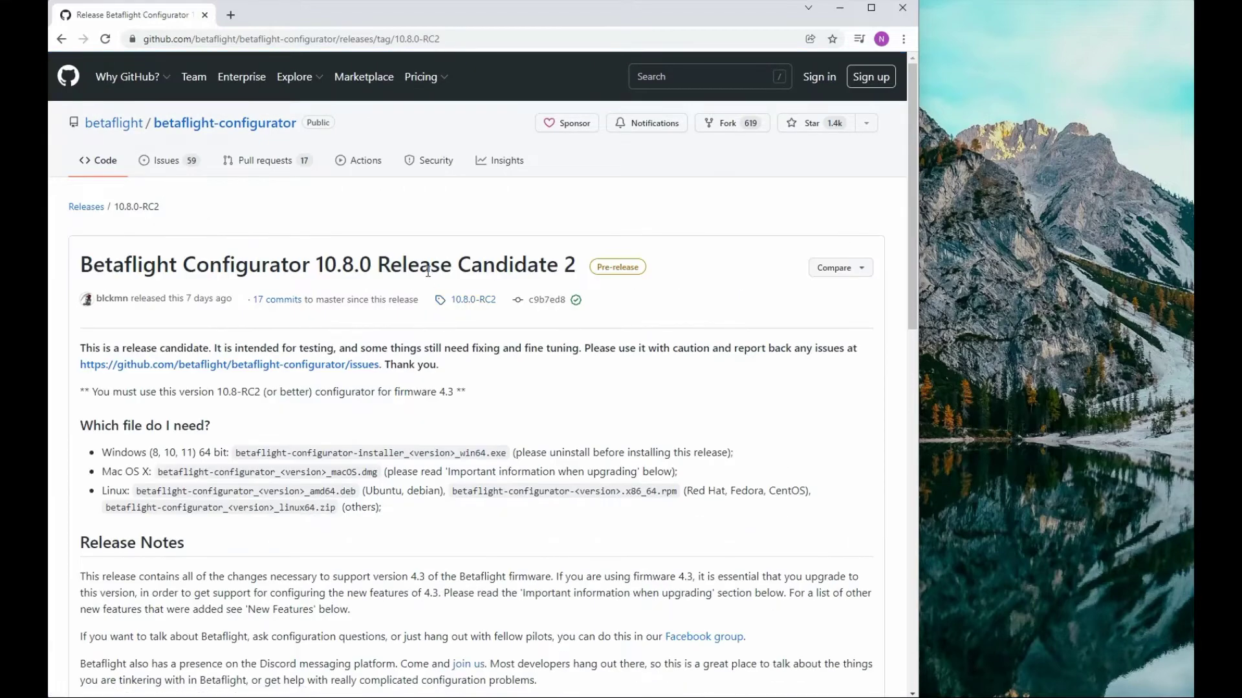
pyautogui.scroll(-10, 305, 368)
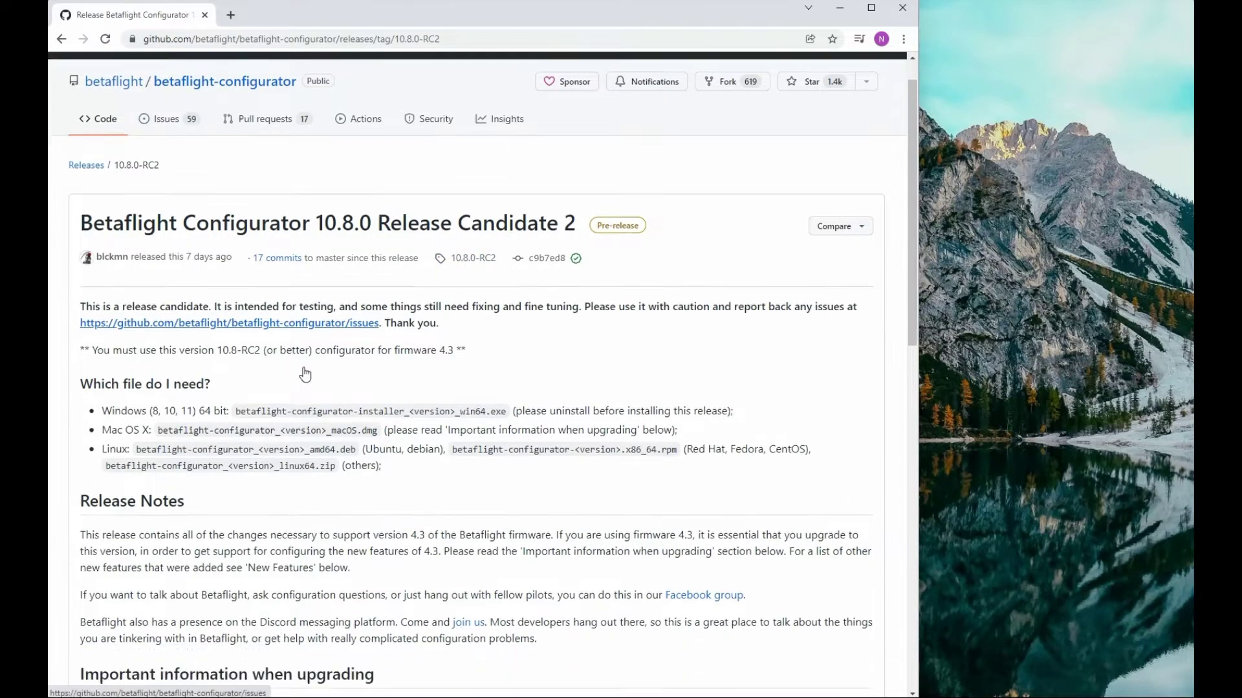
pyautogui.scroll(-6, 304, 374)
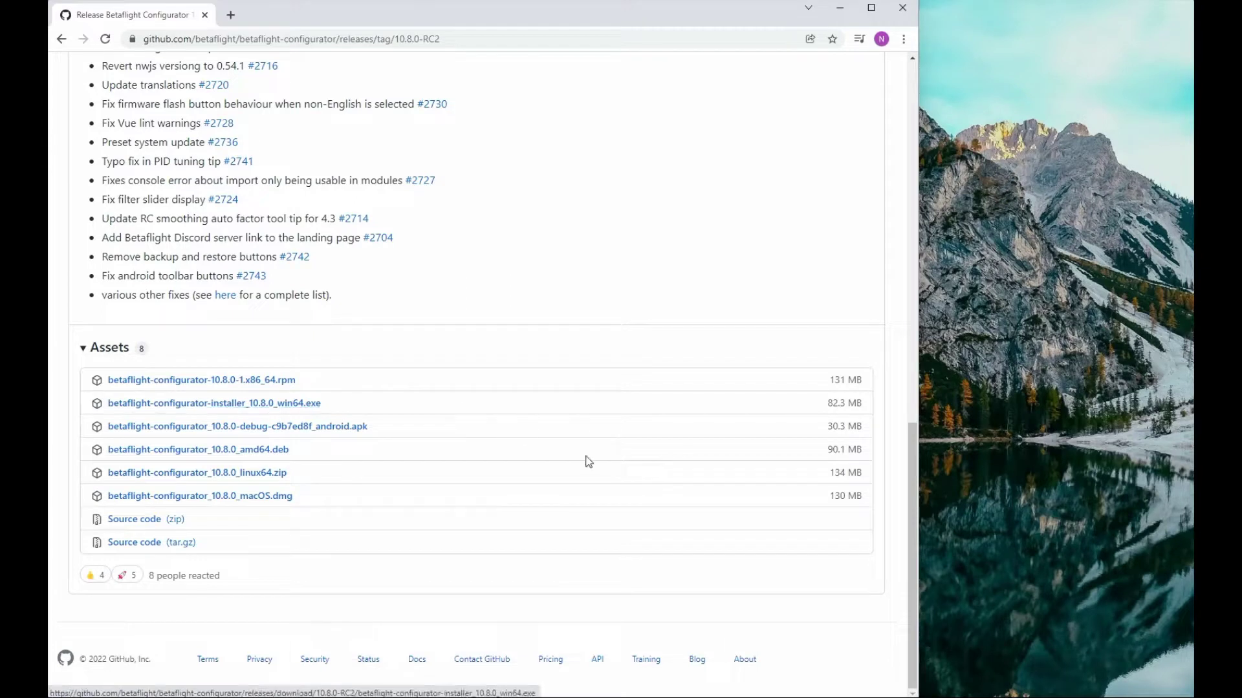
# Uninstall the existing Betaflight Configurator from Windows and close Programs and Features.
pyautogui.press('super+s')
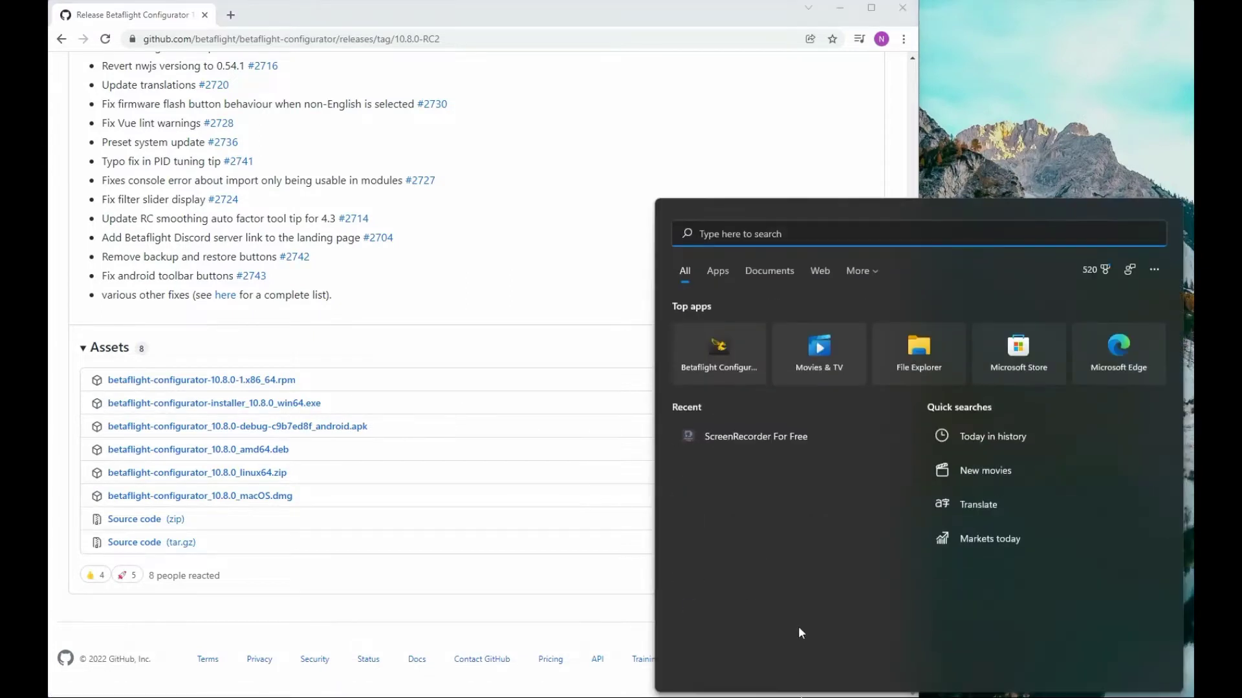
pyautogui.rightClick(739, 349)
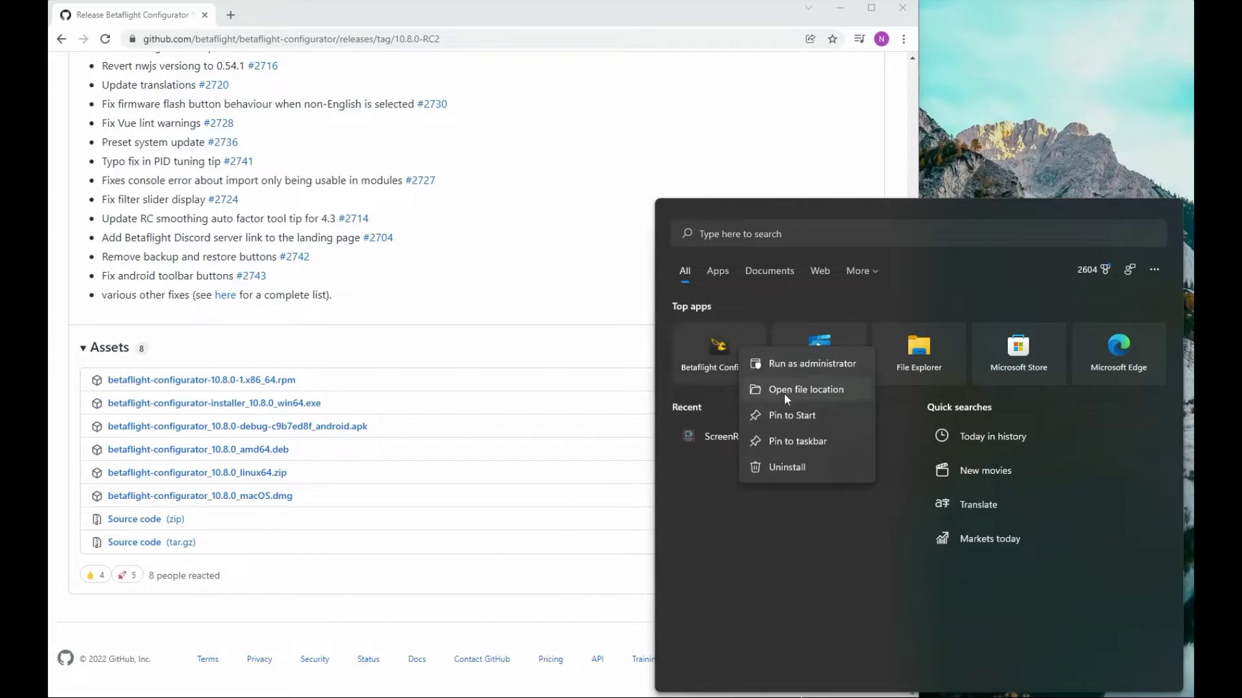
pyautogui.click(785, 467)
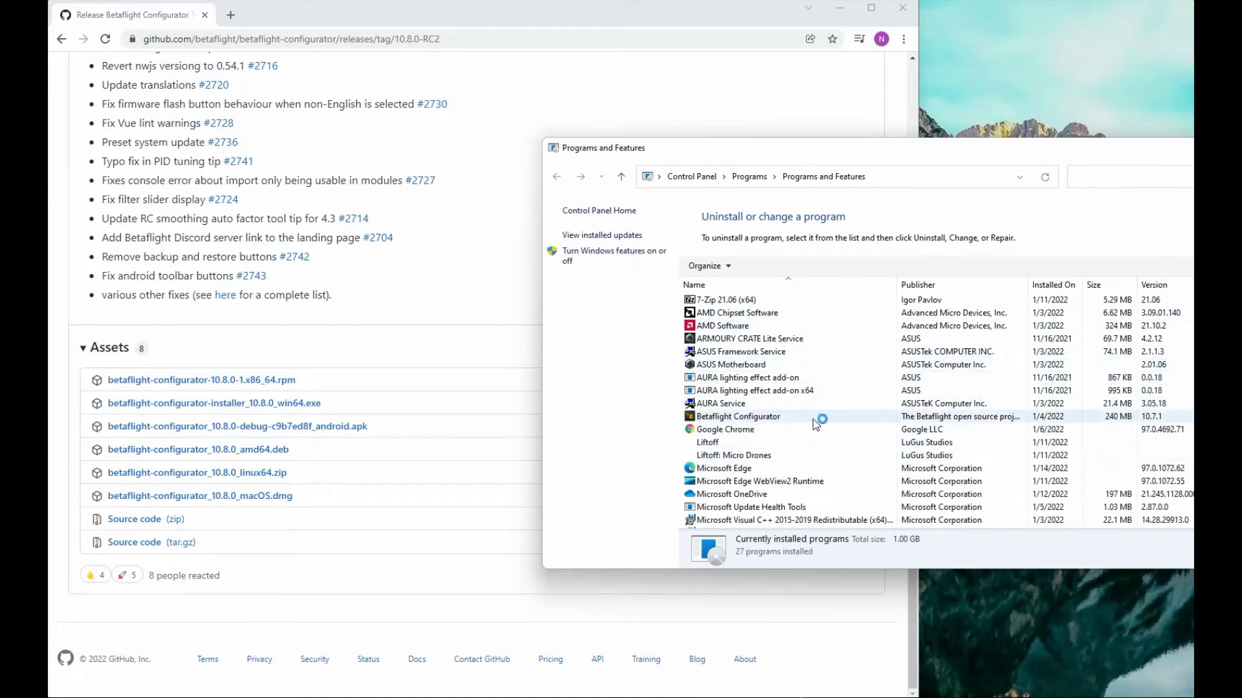
pyautogui.click(815, 420)
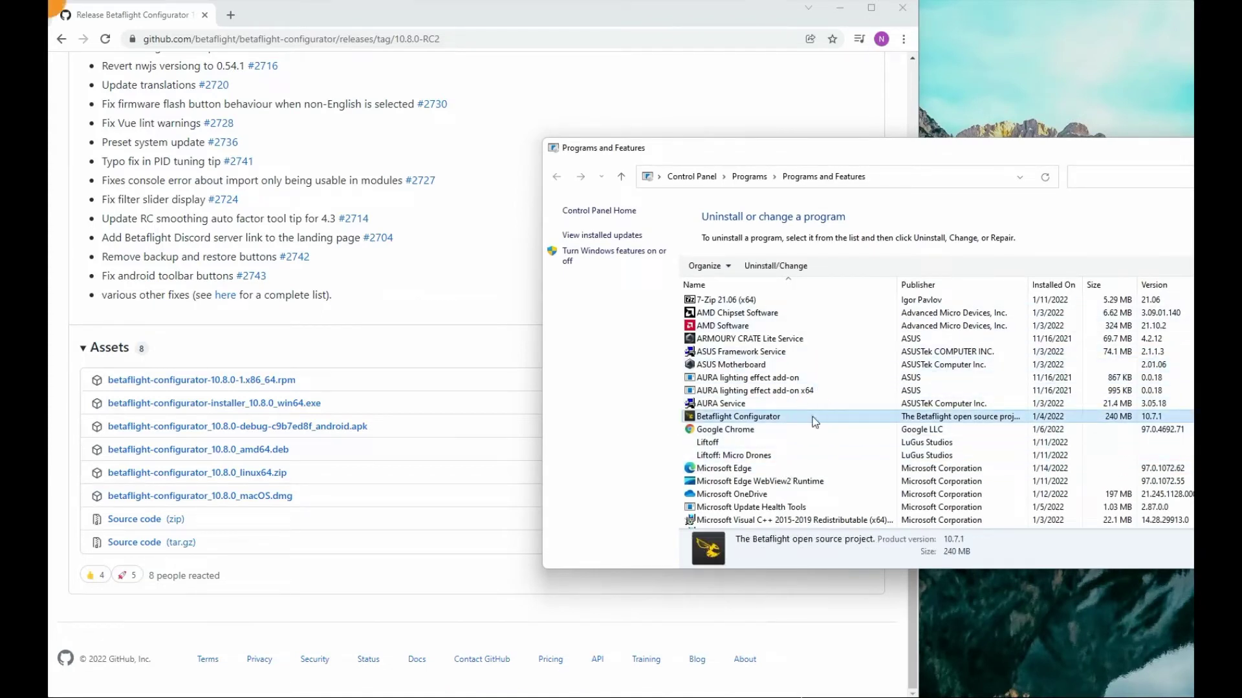
pyautogui.click(864, 460)
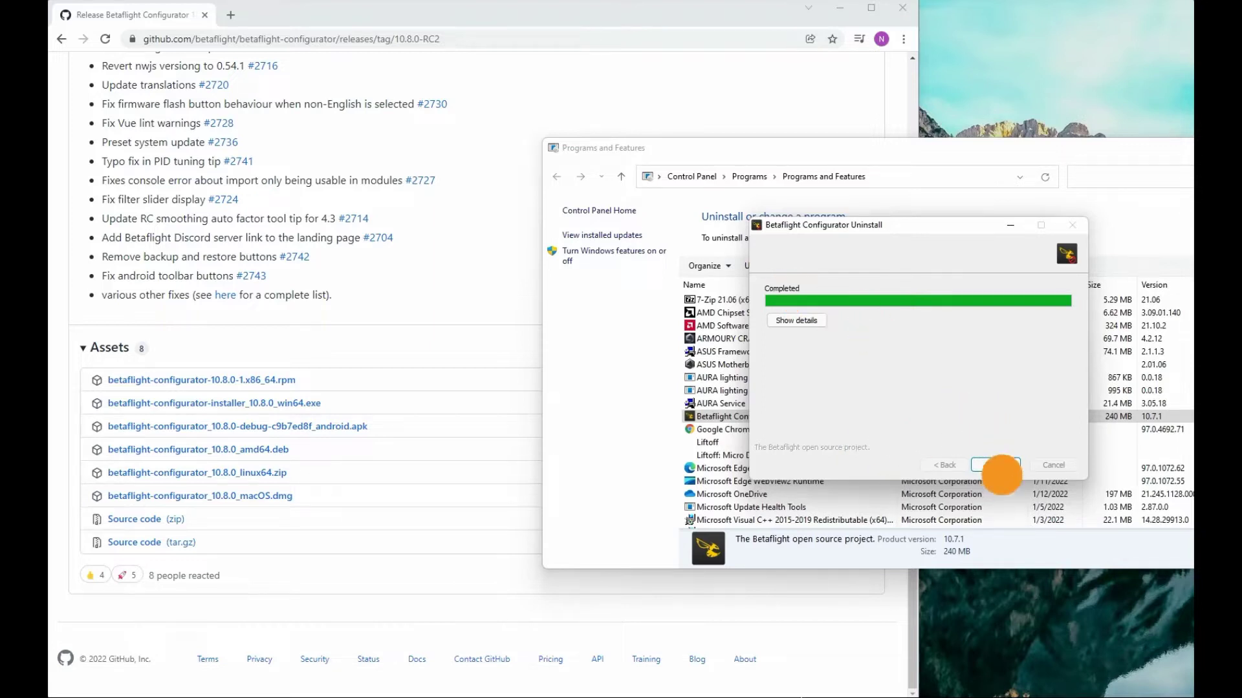
pyautogui.click(1002, 465)
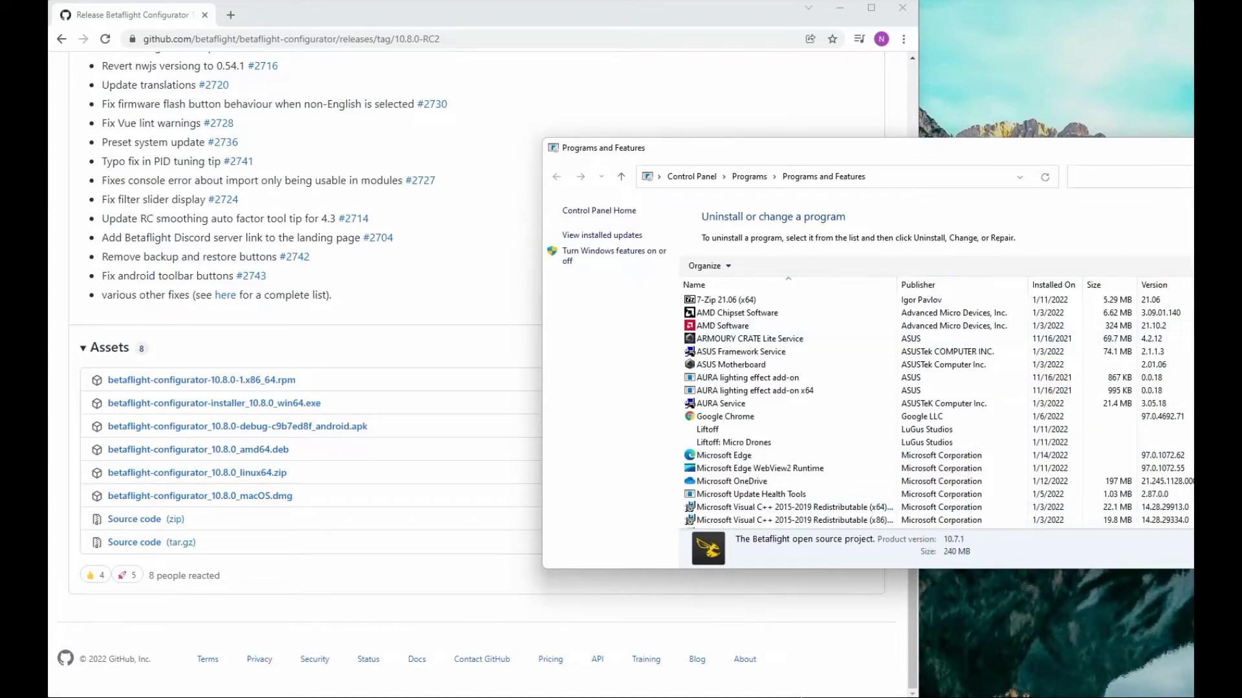
pyautogui.hotkey('alt', 'F4')
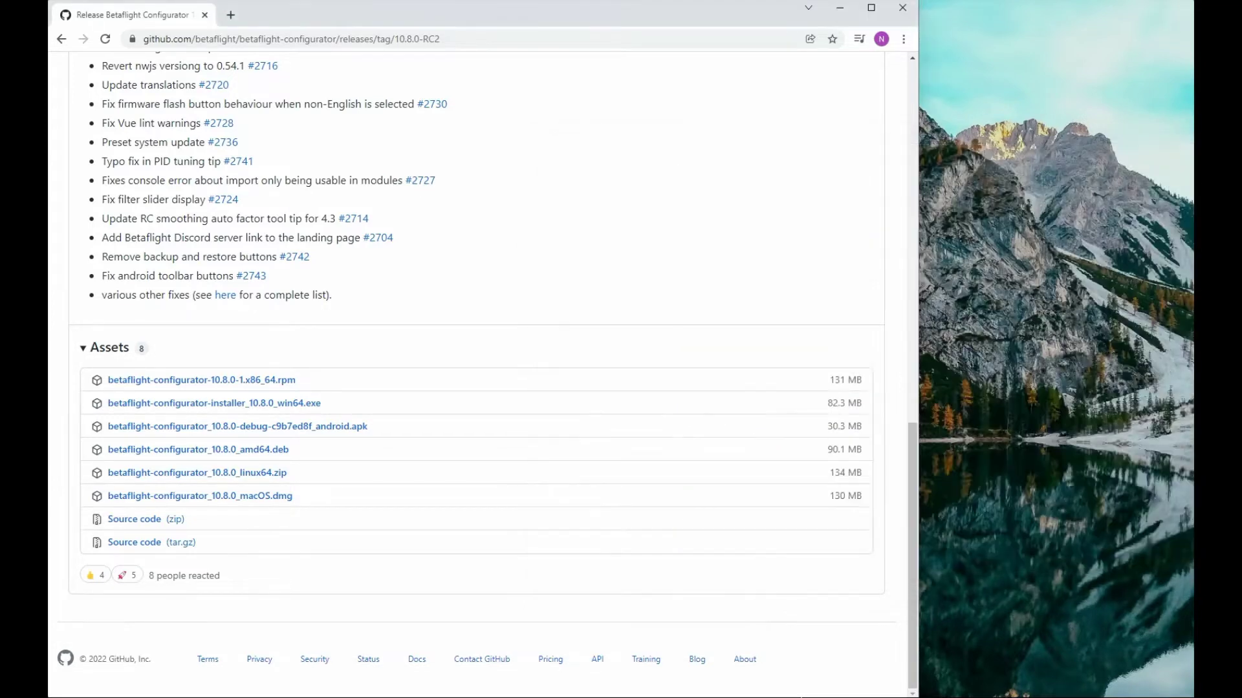
# Download betaflight-configurator-installer_10.8.0_win64.exe and run it anyway past the Microsoft Defender SmartScreen block.
pyautogui.click(286, 413)
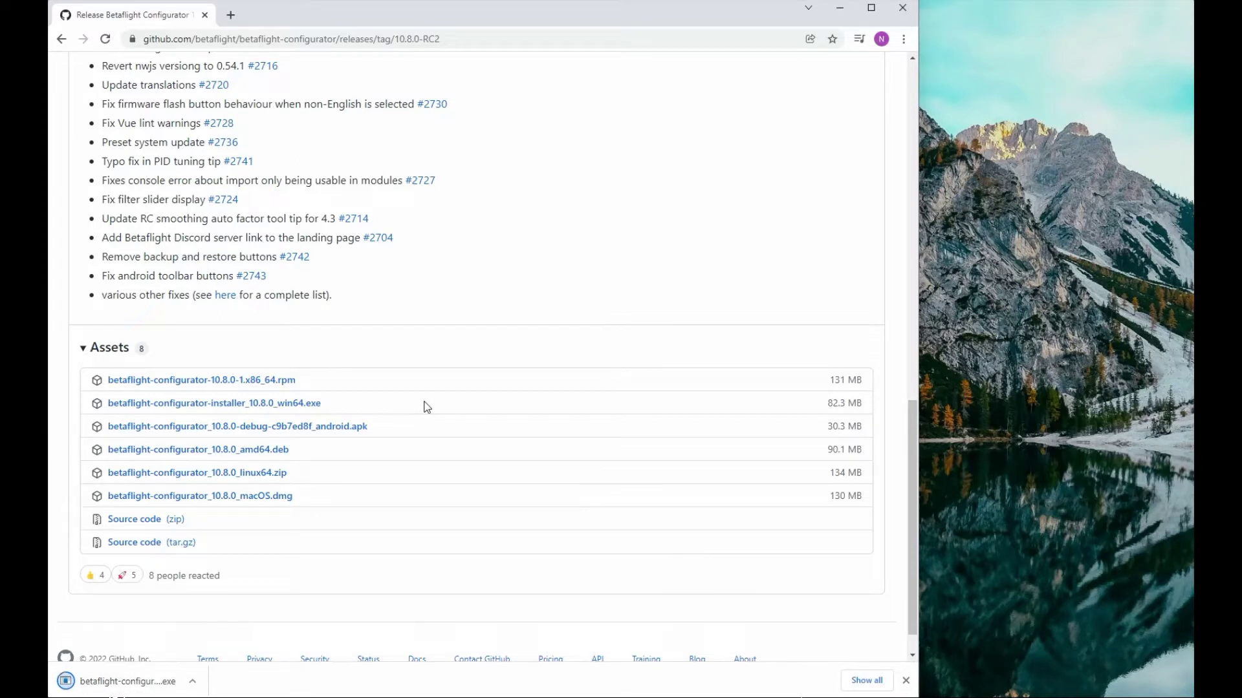
pyautogui.click(158, 685)
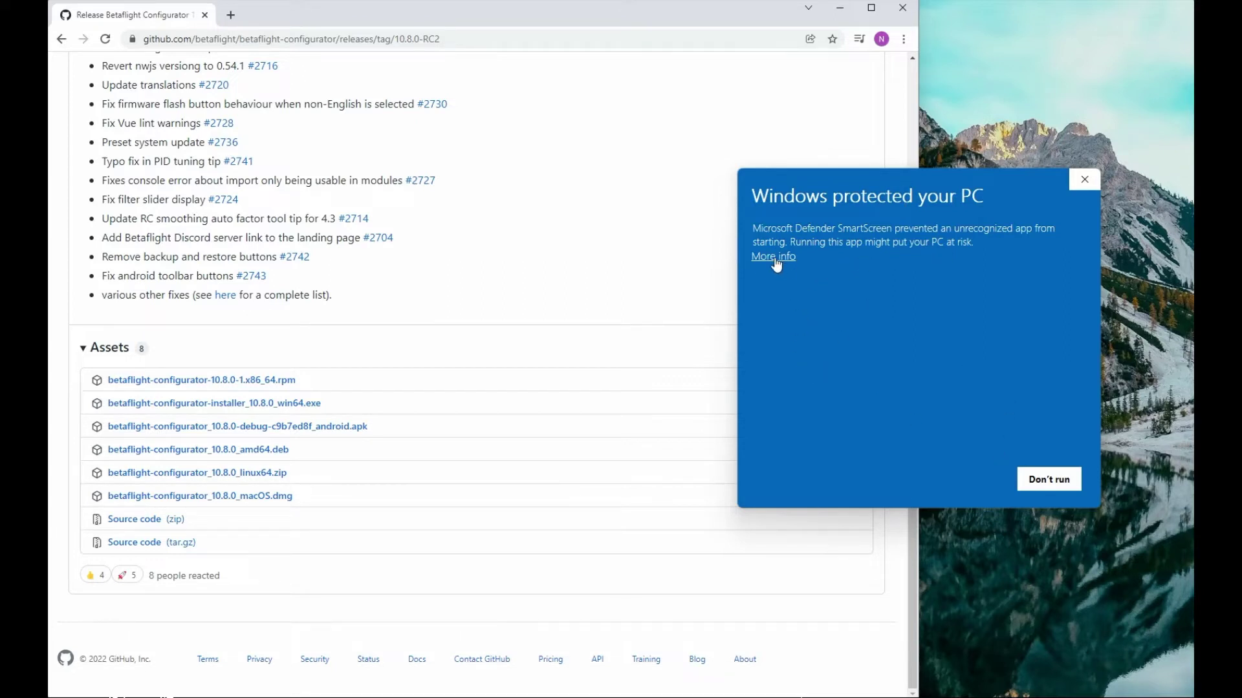
pyautogui.click(775, 259)
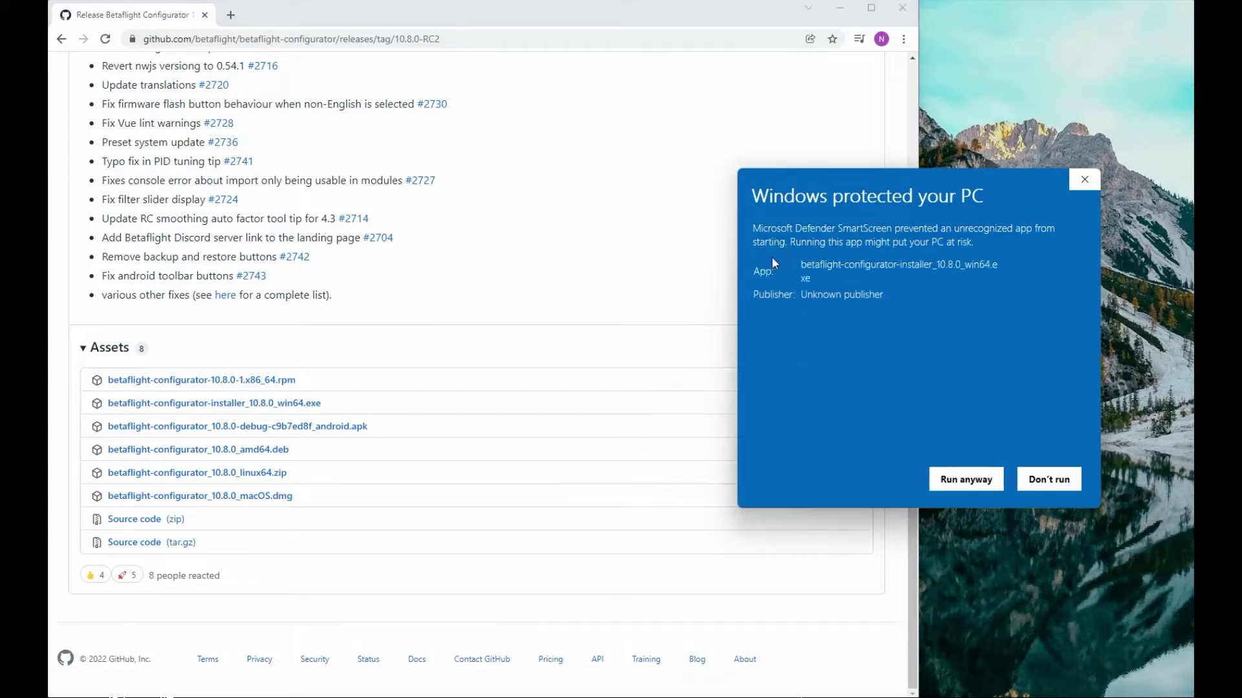
pyautogui.click(983, 480)
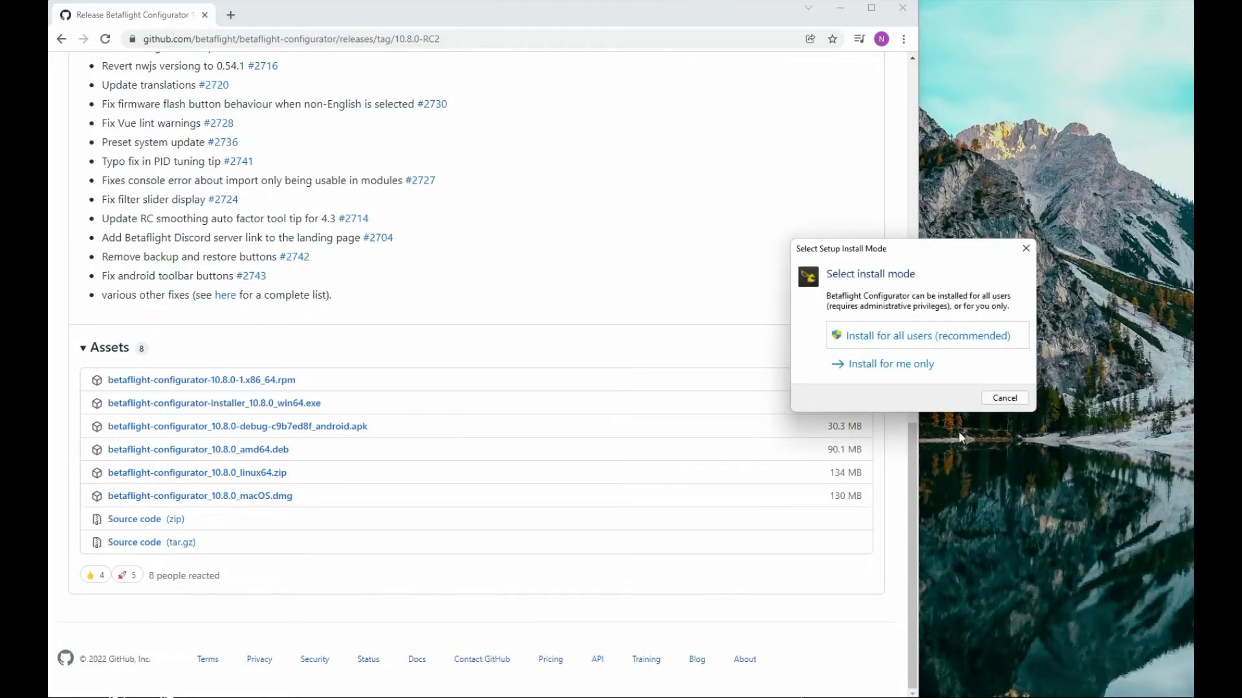
# Choose to install for all users with English as the setup language, and accept the license agreement.
pyautogui.click(905, 337)
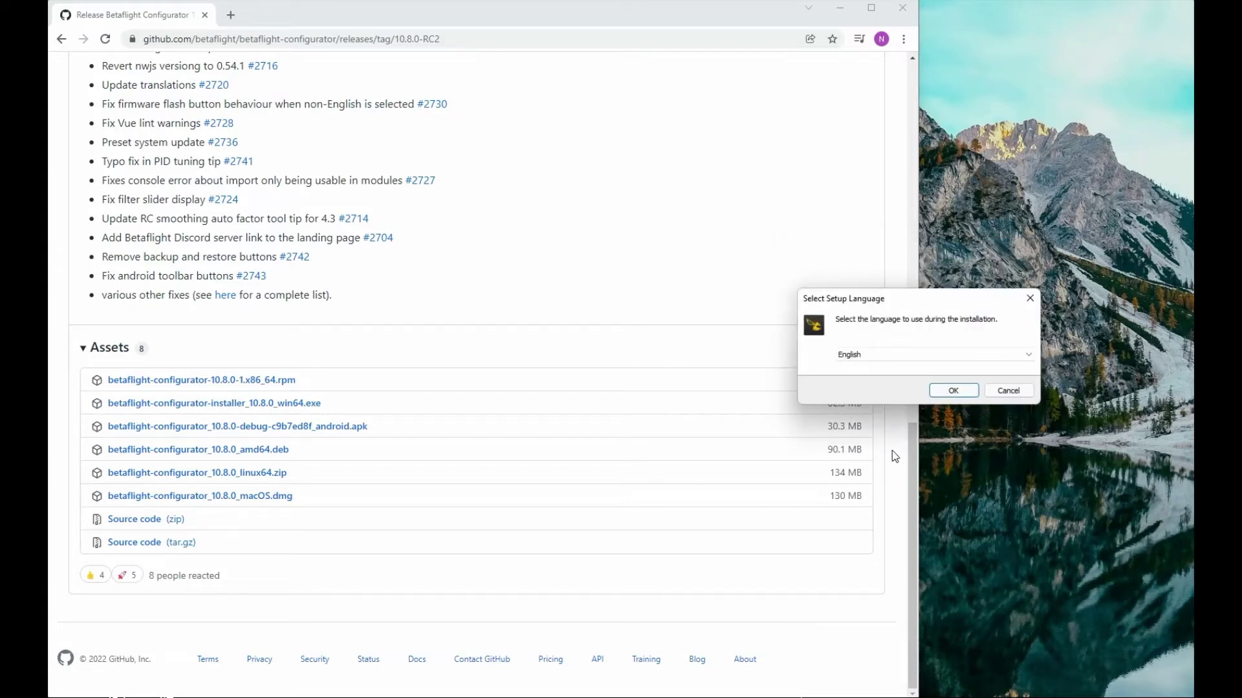
pyautogui.click(955, 391)
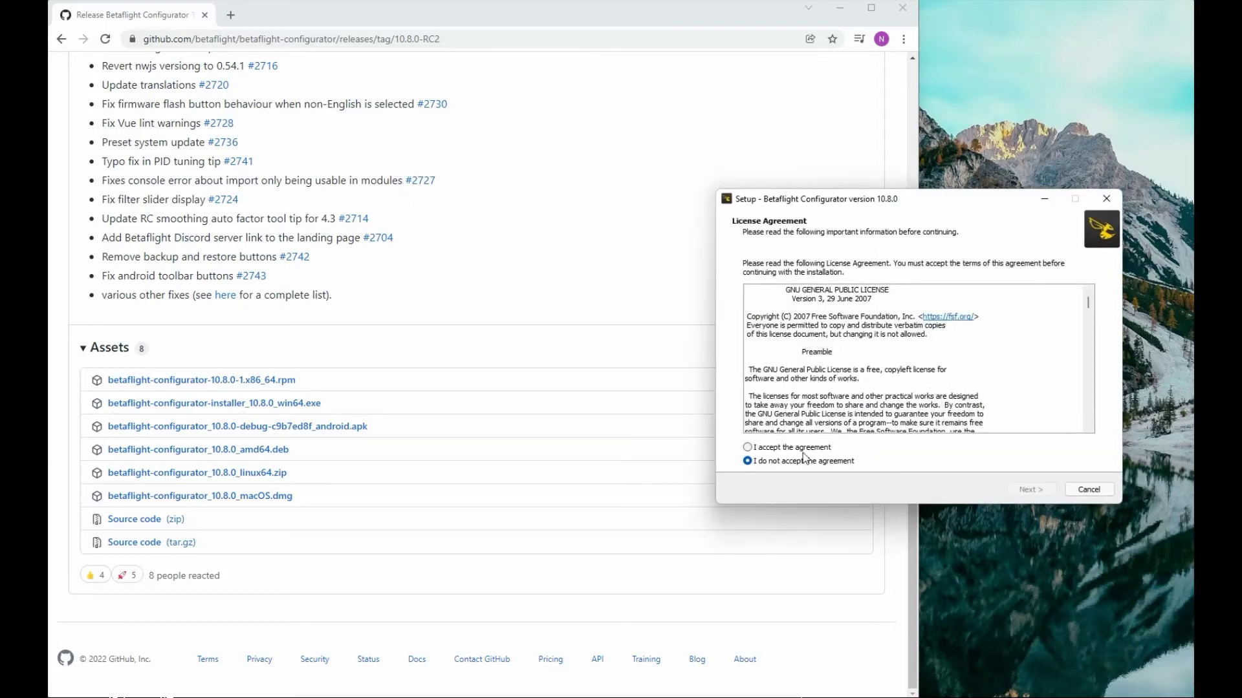
pyautogui.click(749, 447)
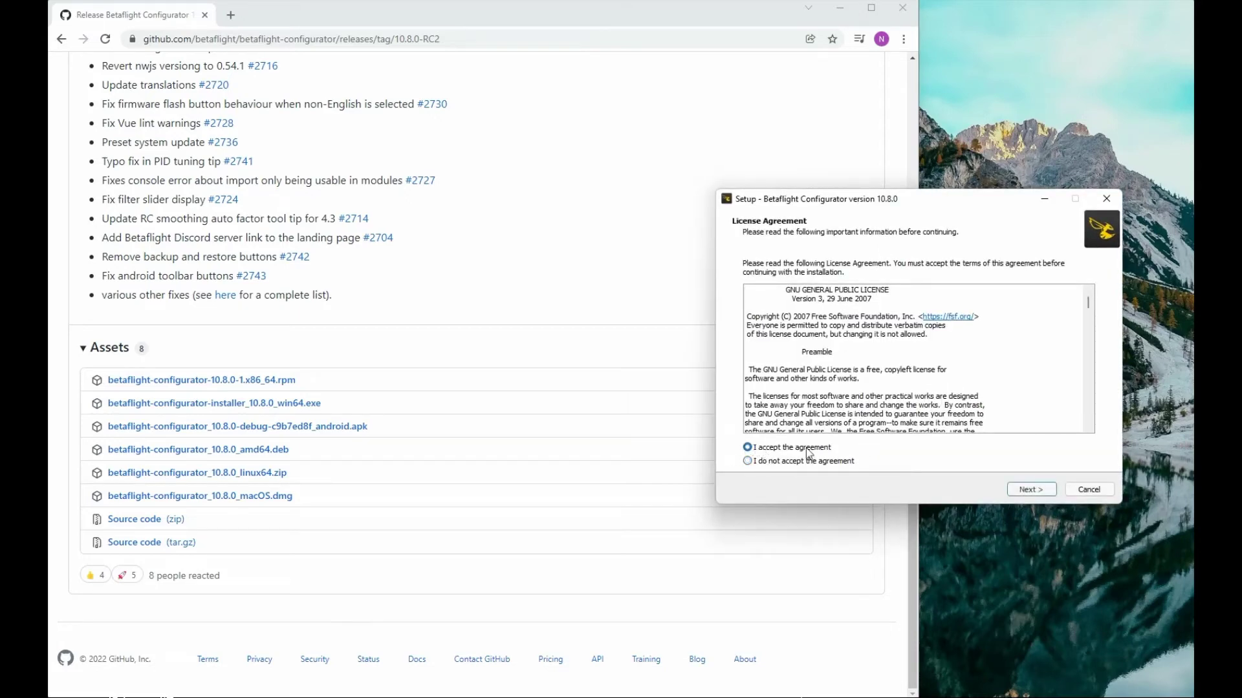
pyautogui.click(1022, 491)
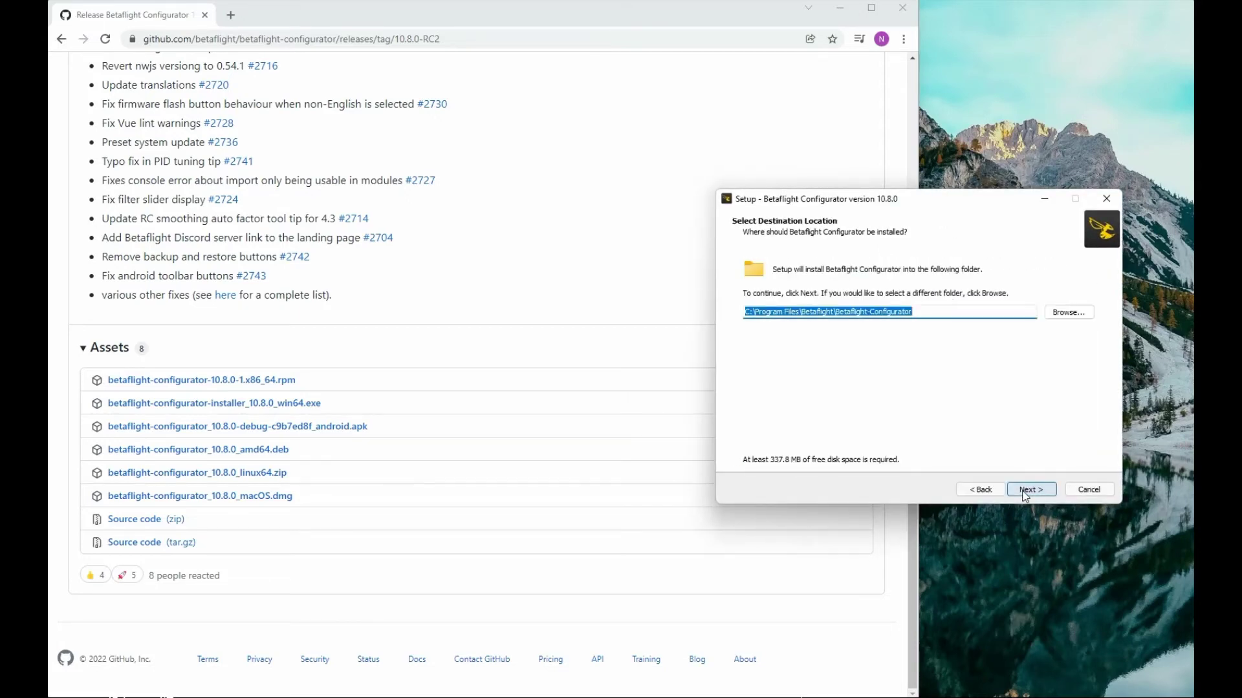
# Install Betaflight Configurator with the default destination and Start Menu folders, finishing setup with Start Betaflight Configurator enabled.
pyautogui.click(1023, 491)
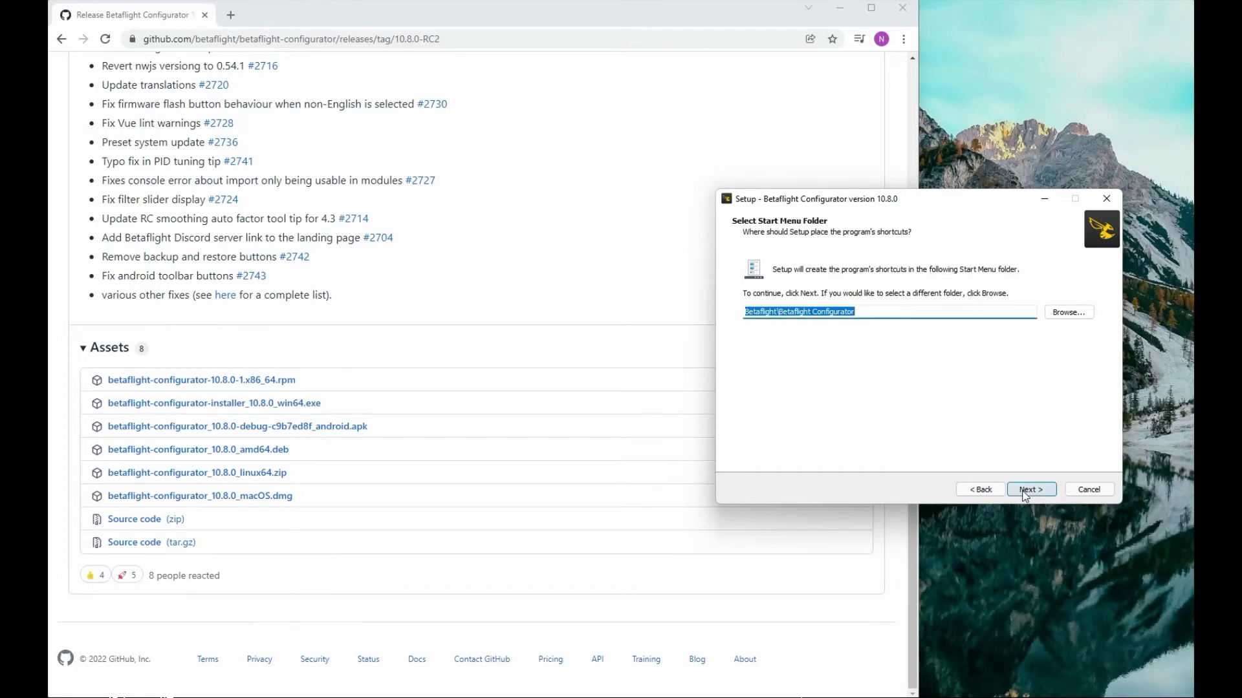
pyautogui.click(1024, 490)
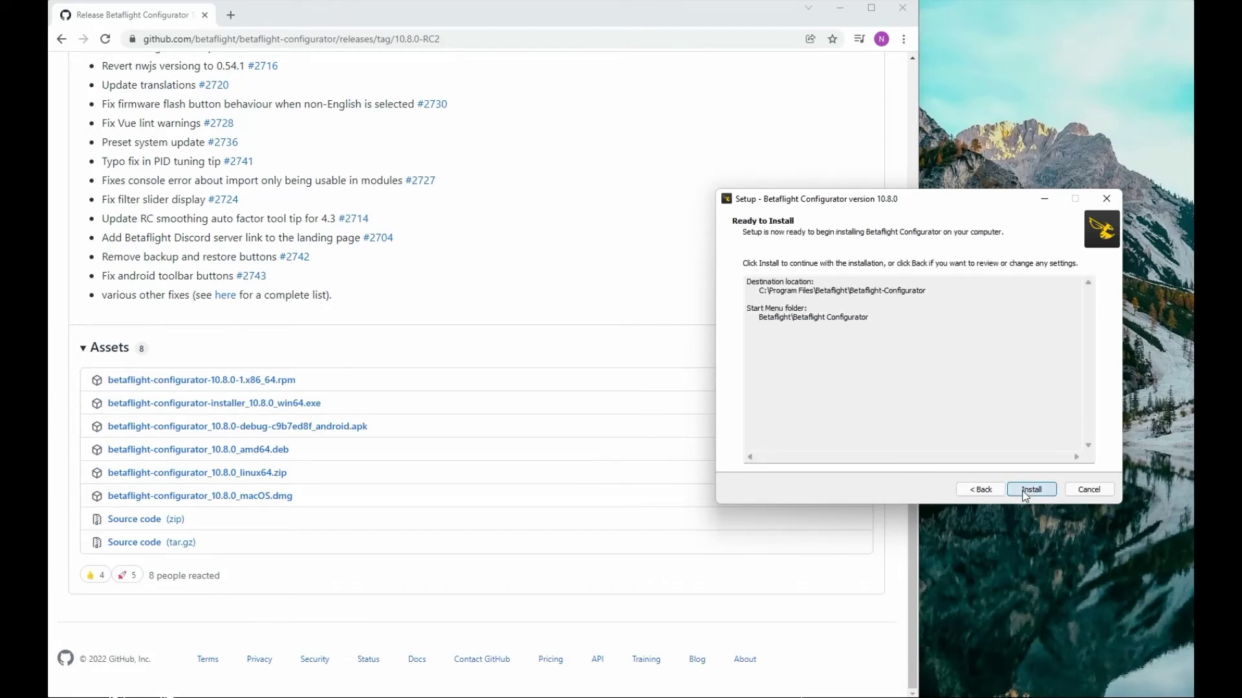
pyautogui.click(1024, 492)
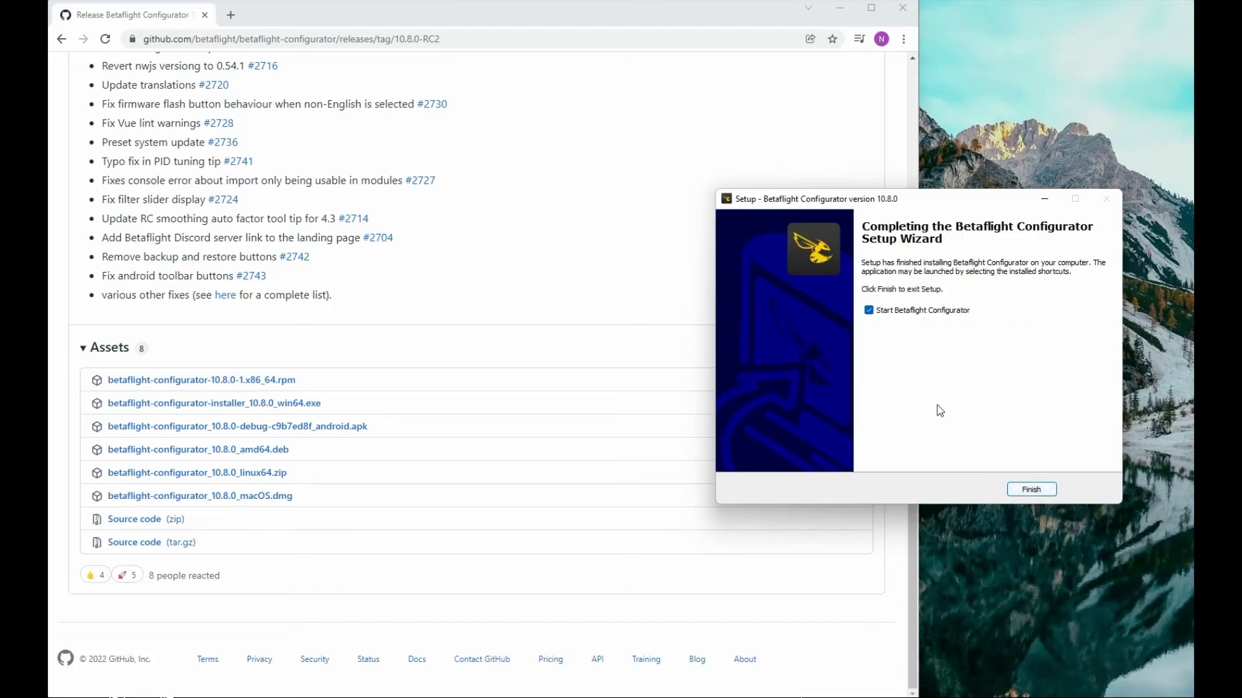
pyautogui.click(1042, 493)
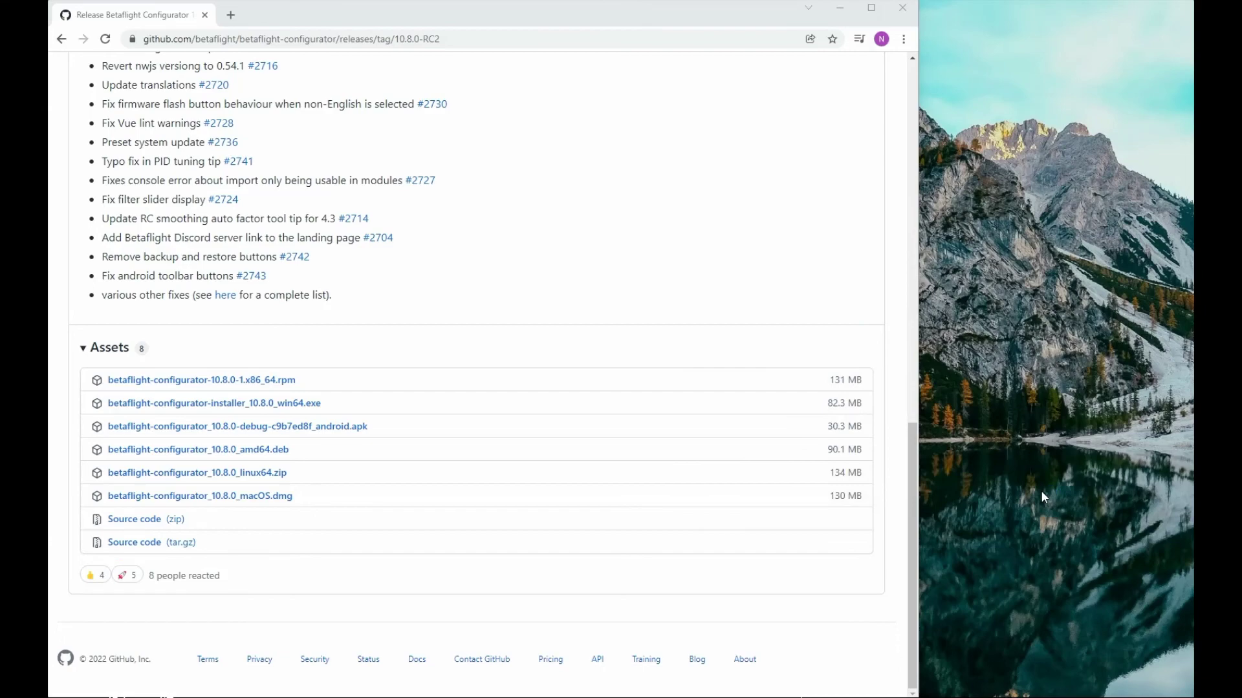